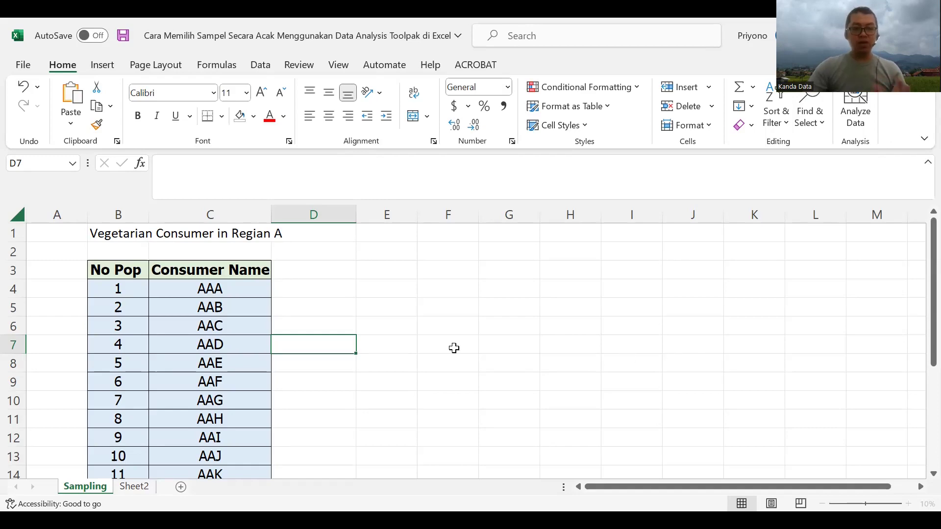
- Enter the label 'Diambil 50%' in cell E4
scroll(231, 374, "down", 3)
scroll(227, 387, "down", 2)
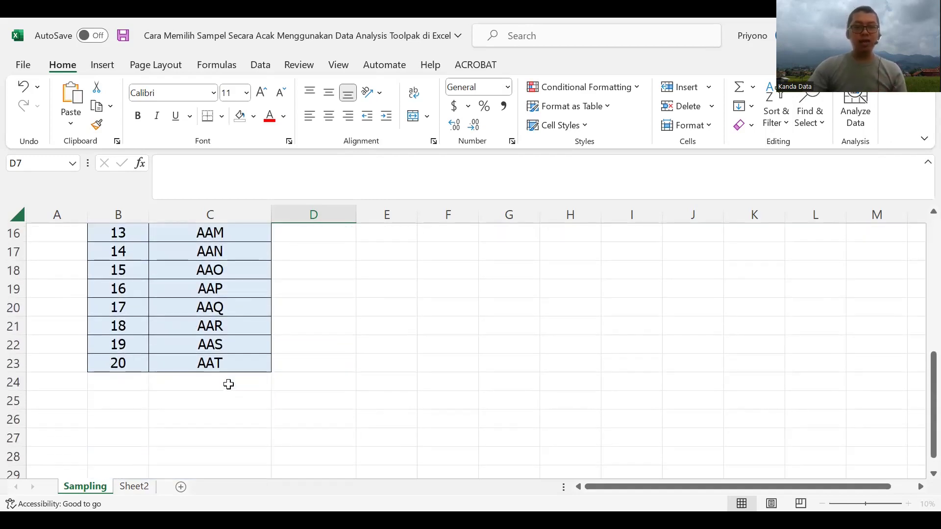
scroll(189, 382, "up", 3)
scroll(191, 383, "up", 2)
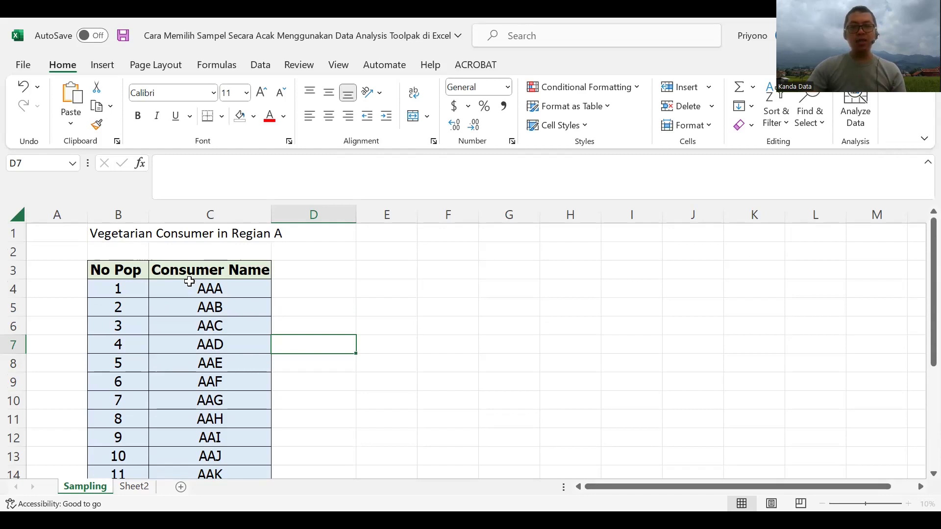
scroll(137, 401, "down", 2)
scroll(137, 400, "down", 2)
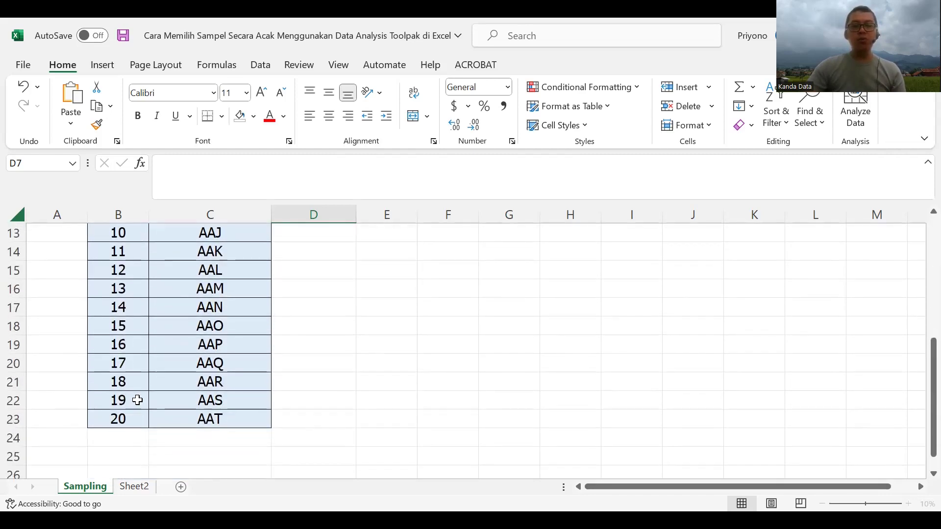
scroll(137, 400, "up", 4)
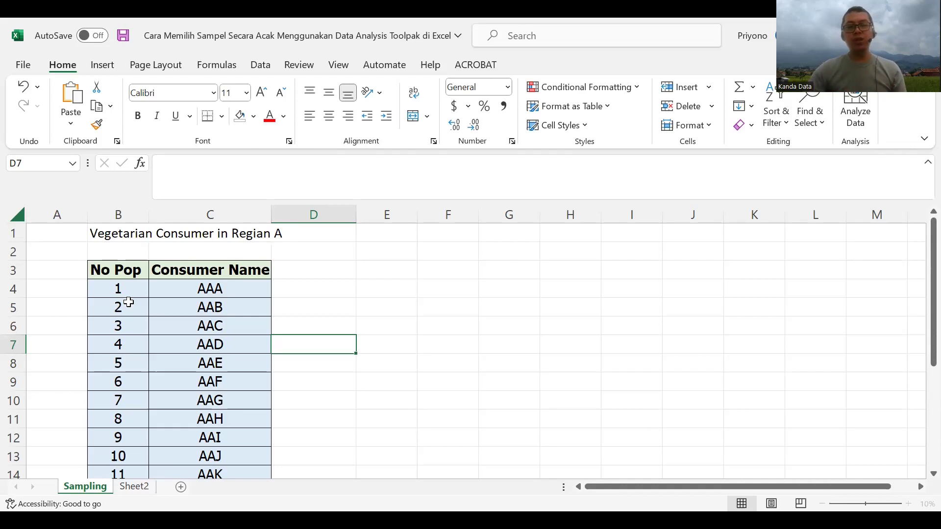
scroll(131, 343, "down", 1)
scroll(134, 348, "down", 2)
scroll(135, 348, "down", 1)
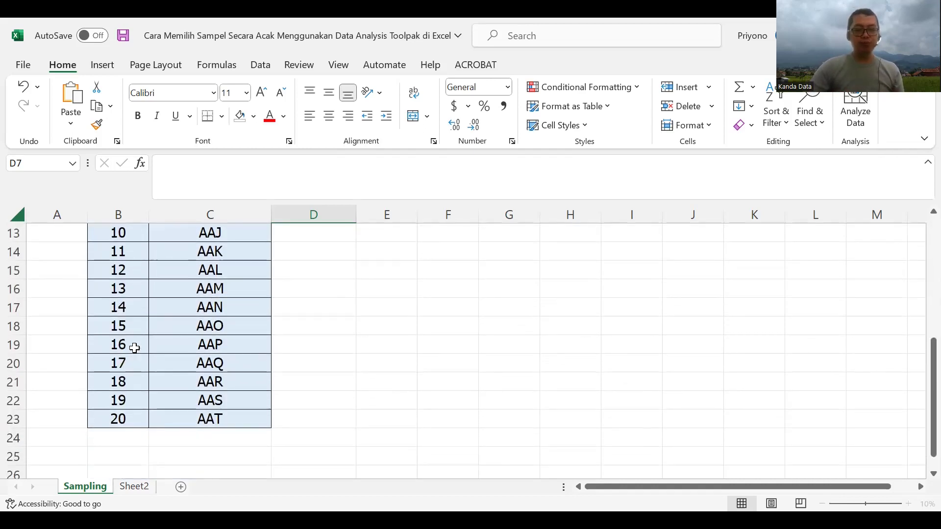
scroll(135, 348, "up", 4)
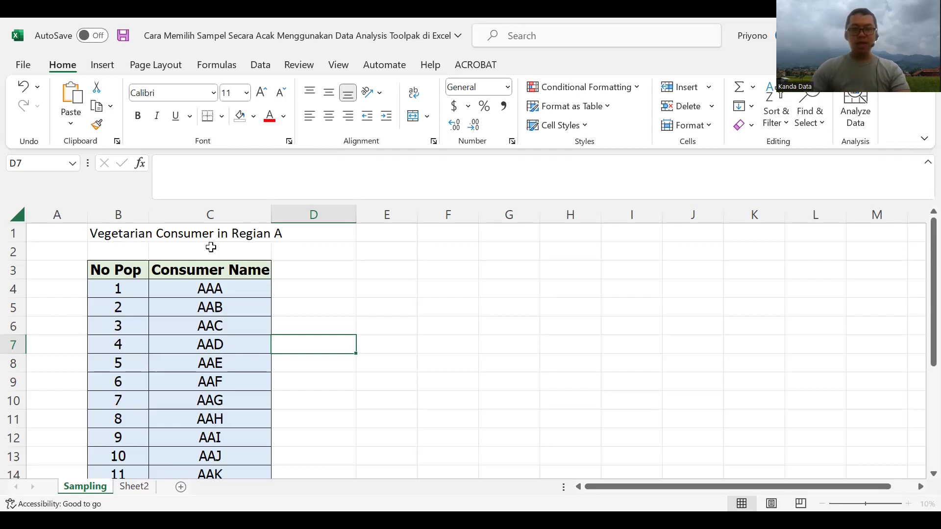
left_click(376, 290)
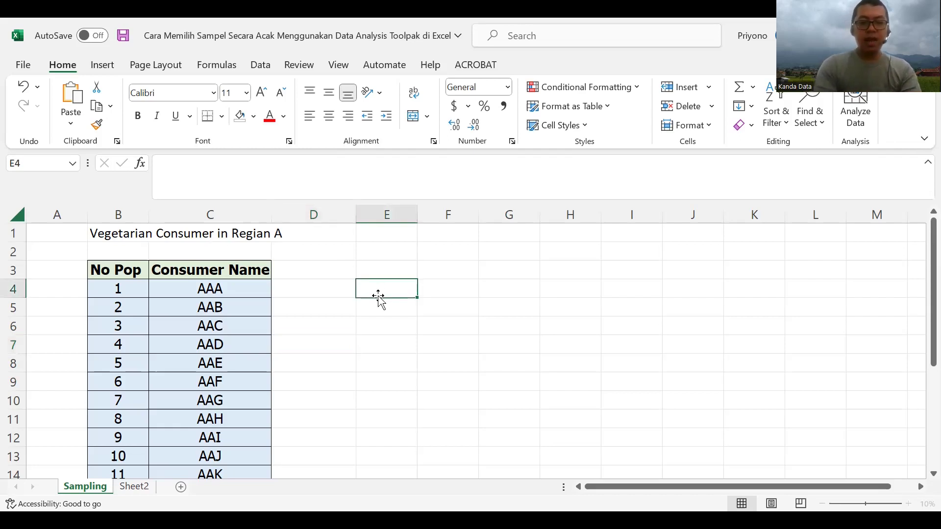
type("Diambil 5")
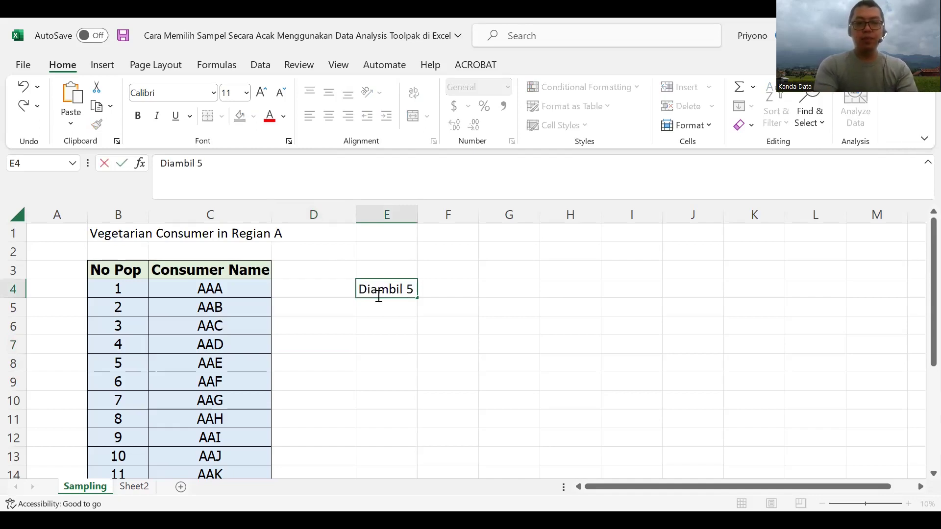
type("0%")
key("Tab")
key("Tab")
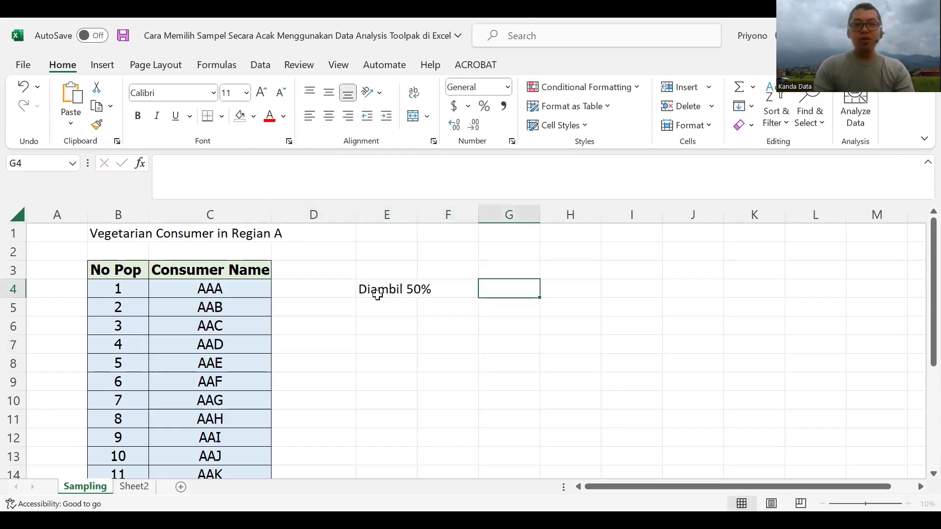
- Enter =(50/100)*20 in G4 to get a sample size of 10, with 'Sampel' in H4
type("=")
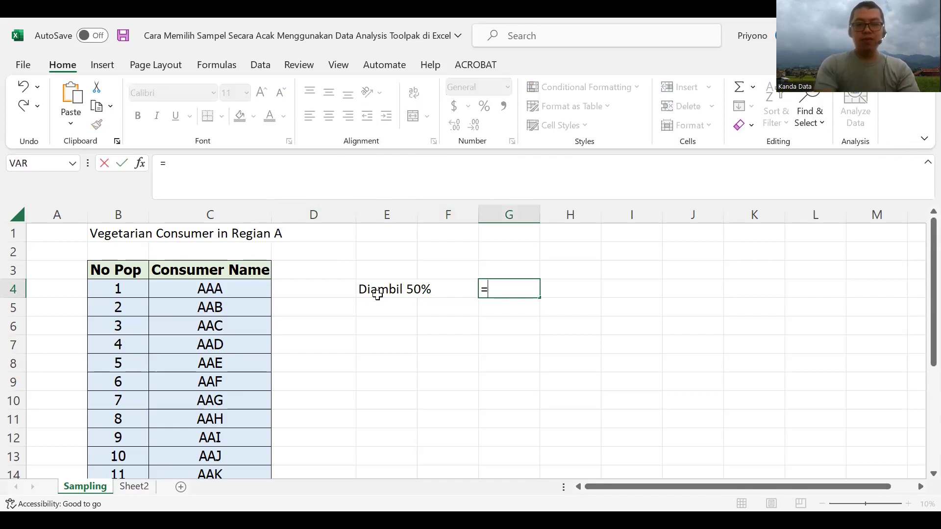
type("(50/")
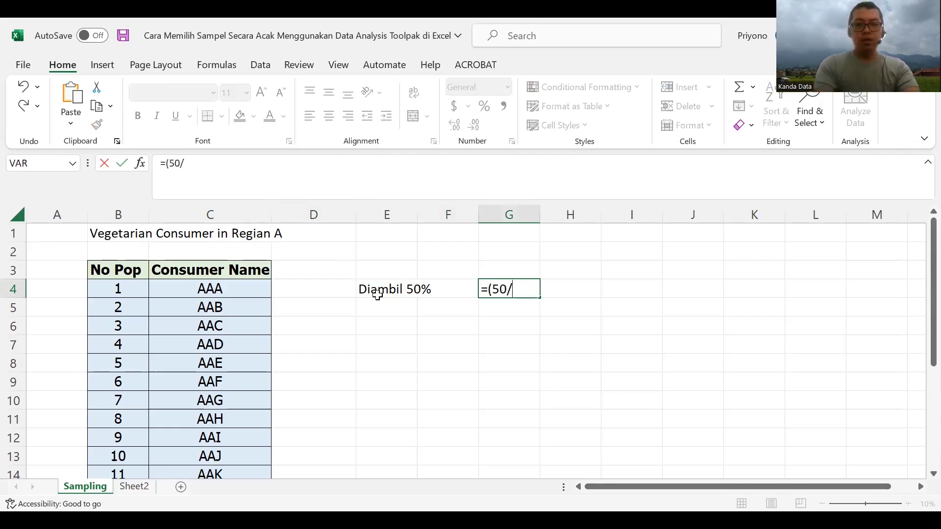
type("2")
key("BackSpace")
type("100)")
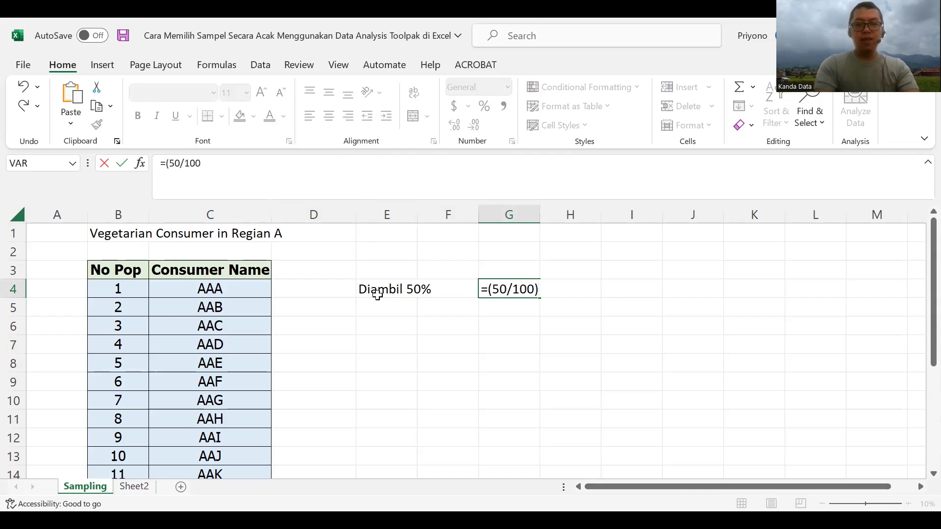
type("*20")
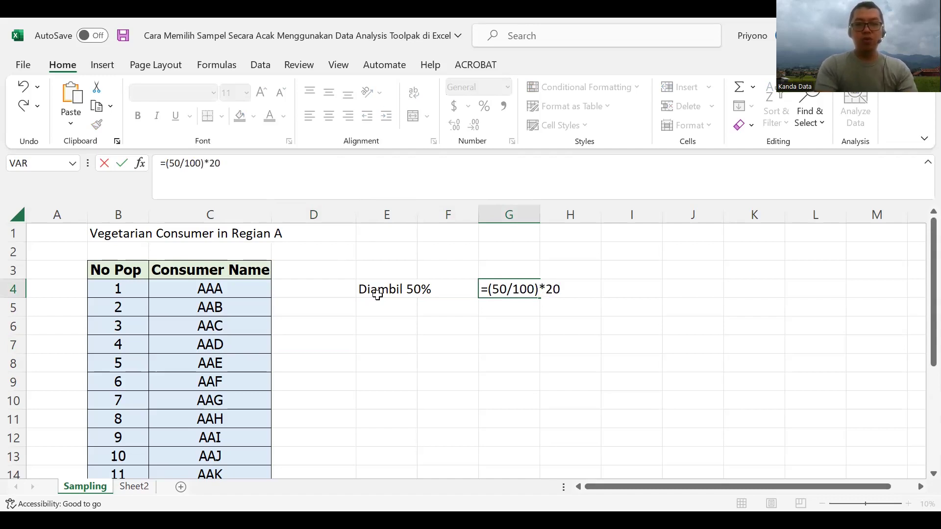
key("Return")
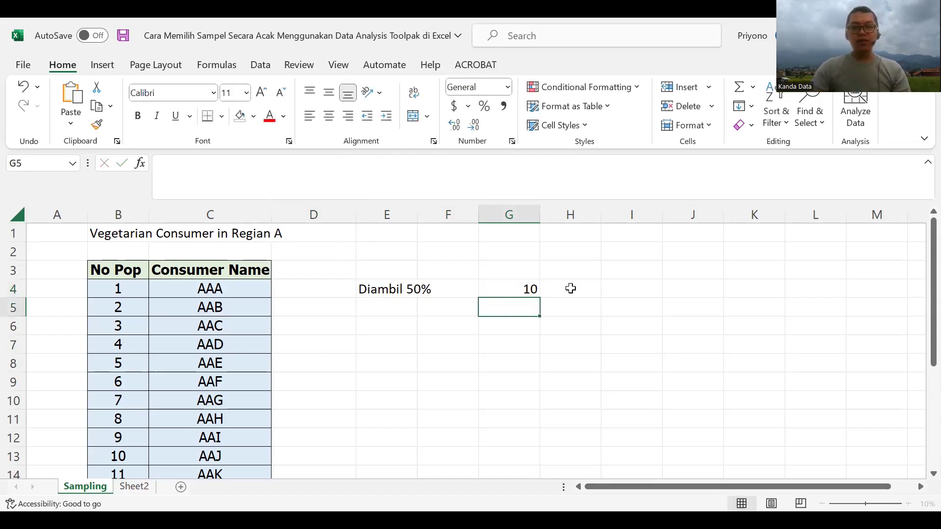
left_click(571, 289)
type("Sampel")
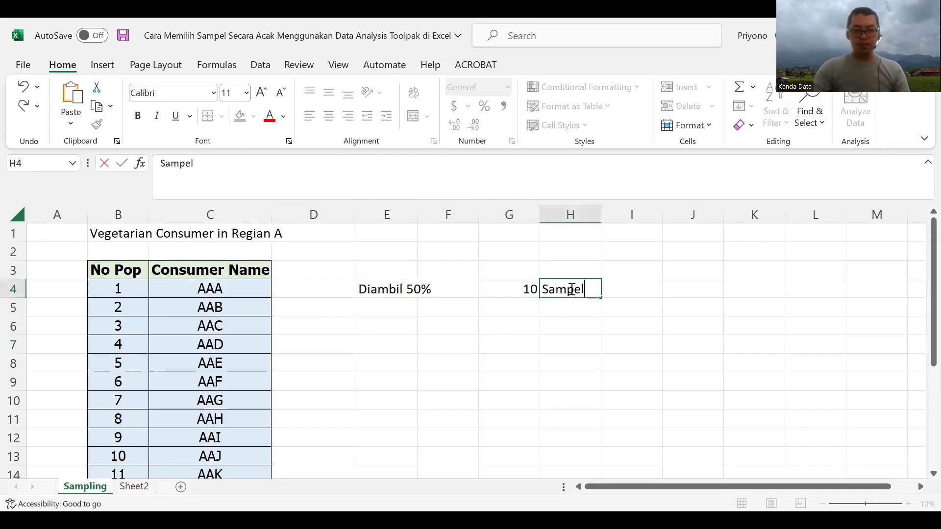
left_click(591, 379)
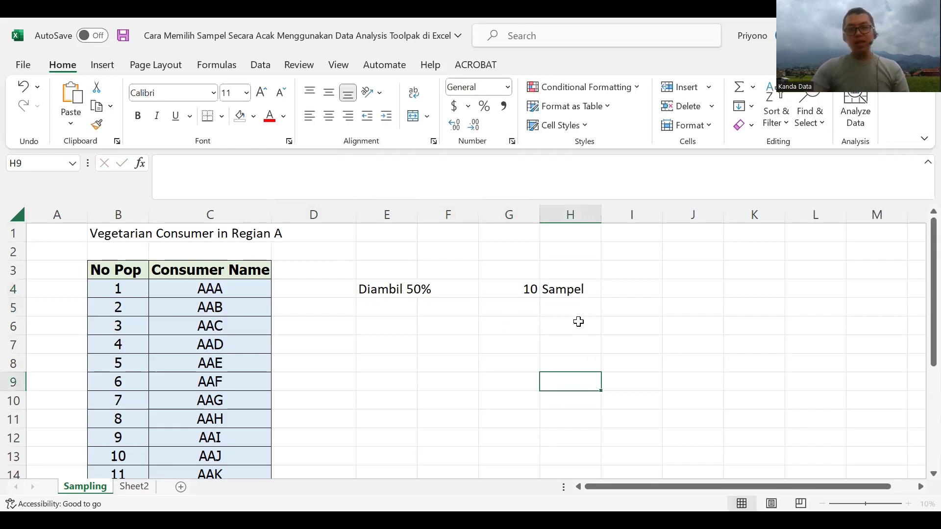
- Open Data Analysis from the Data tab and pick Sampling from the Analysis Tools list
scroll(297, 320, "down", 3)
scroll(298, 321, "down", 1)
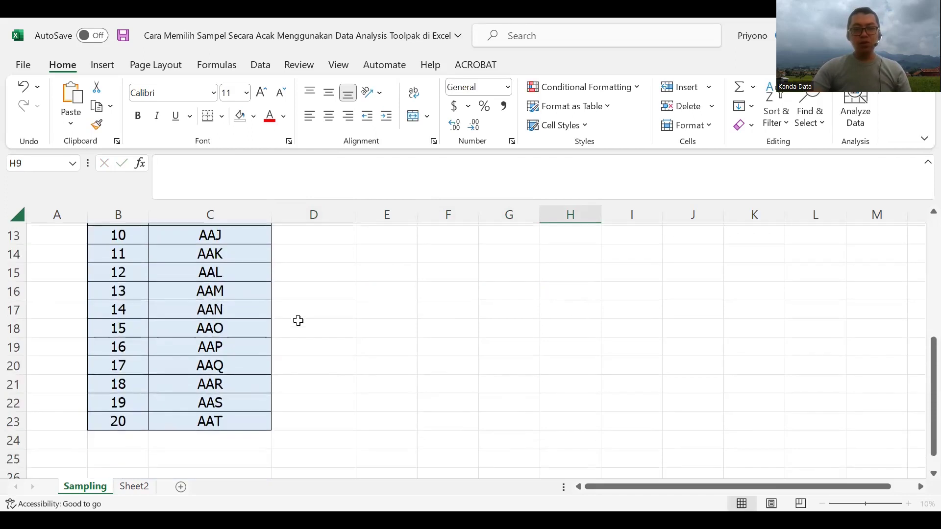
scroll(298, 321, "up", 4)
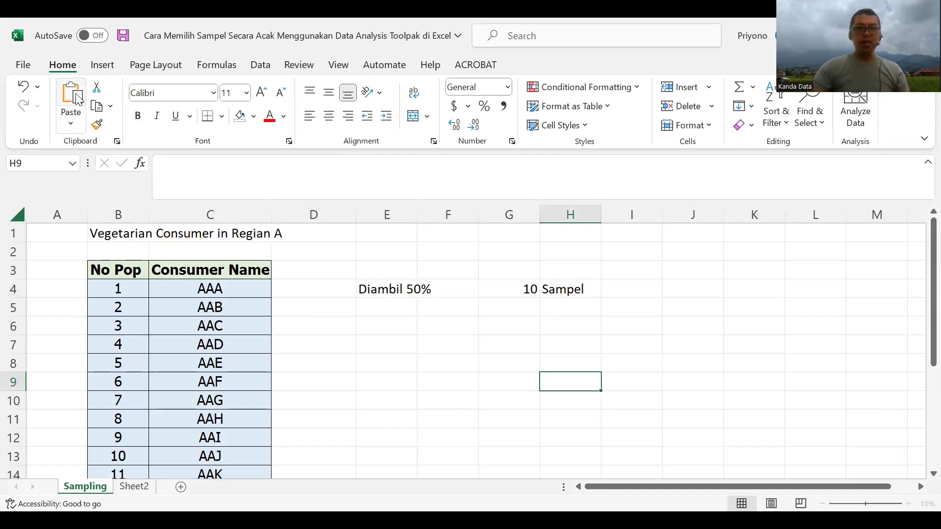
left_click(257, 67)
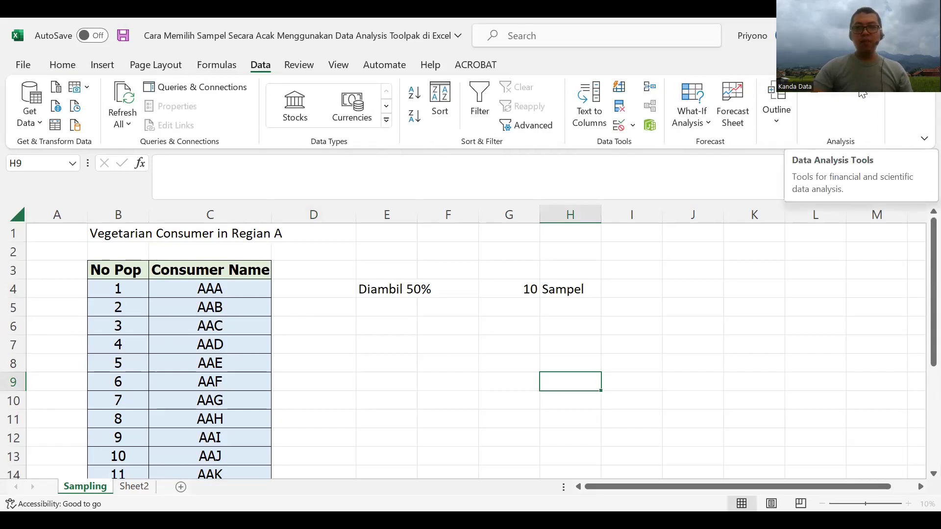
left_click(863, 94)
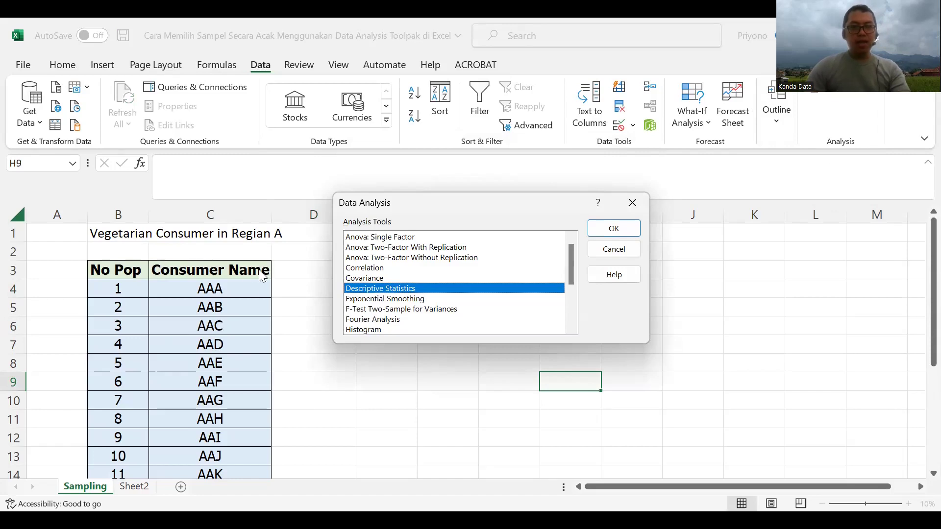
scroll(402, 275, "down", 2)
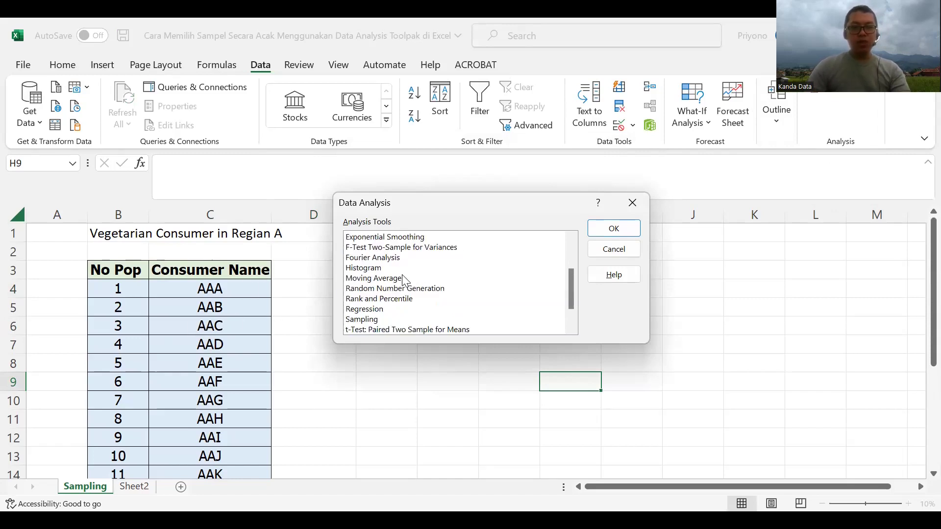
scroll(403, 280, "down", 1)
left_click(381, 289)
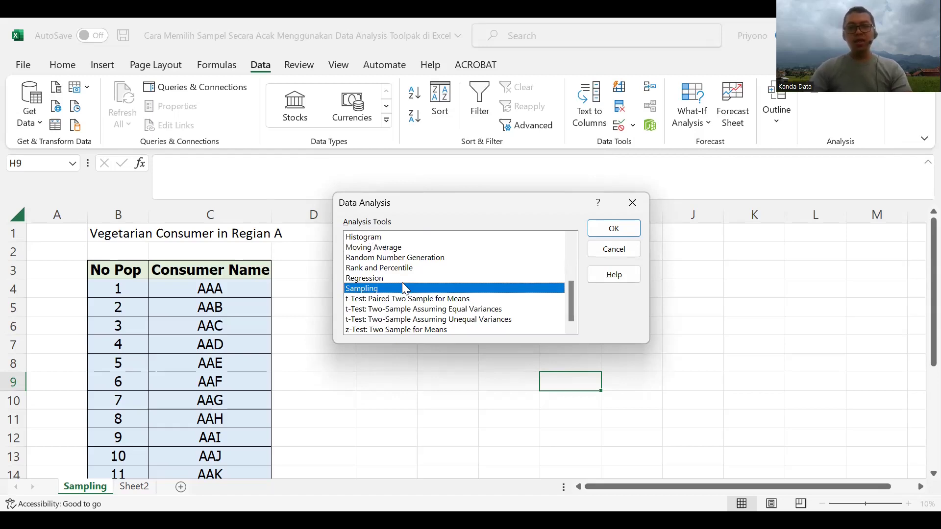
- Set the Sampling input range to B3:B23, with the first row as labels
left_click(598, 239)
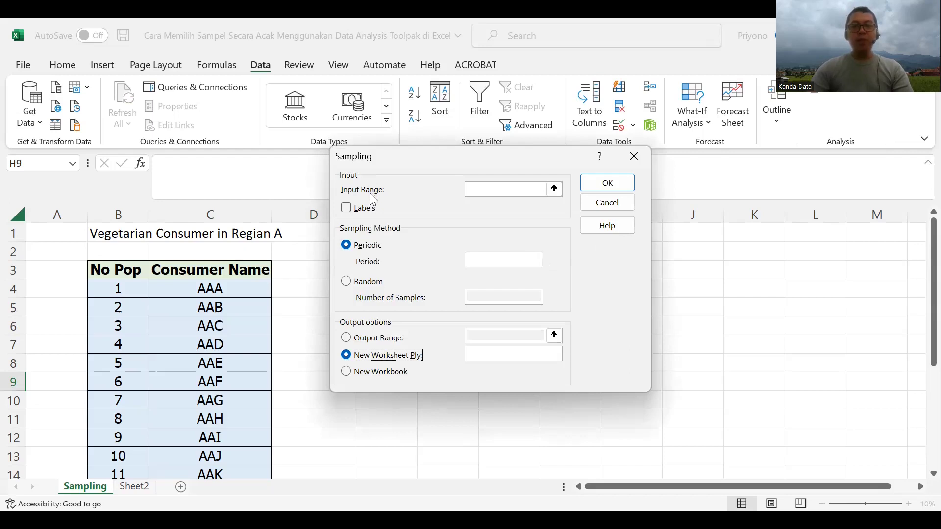
left_click(544, 190)
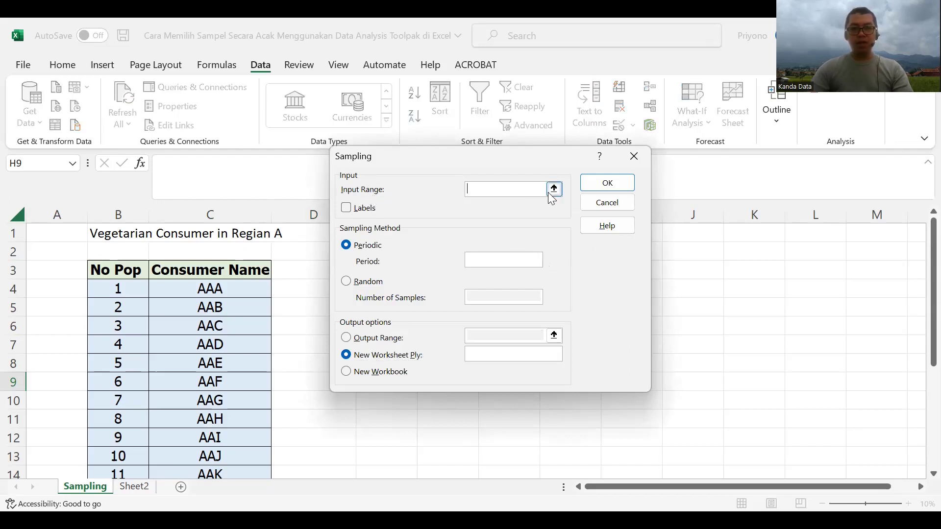
left_click(237, 268)
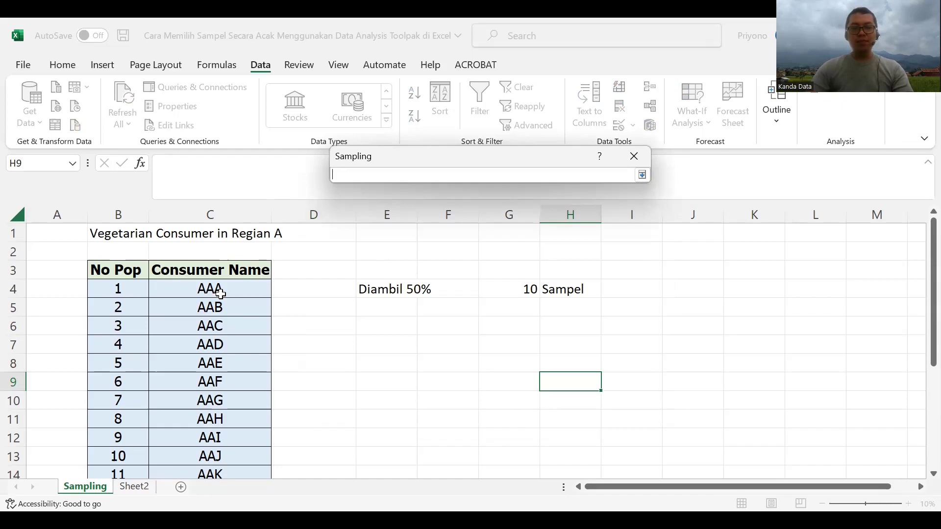
left_click(119, 270)
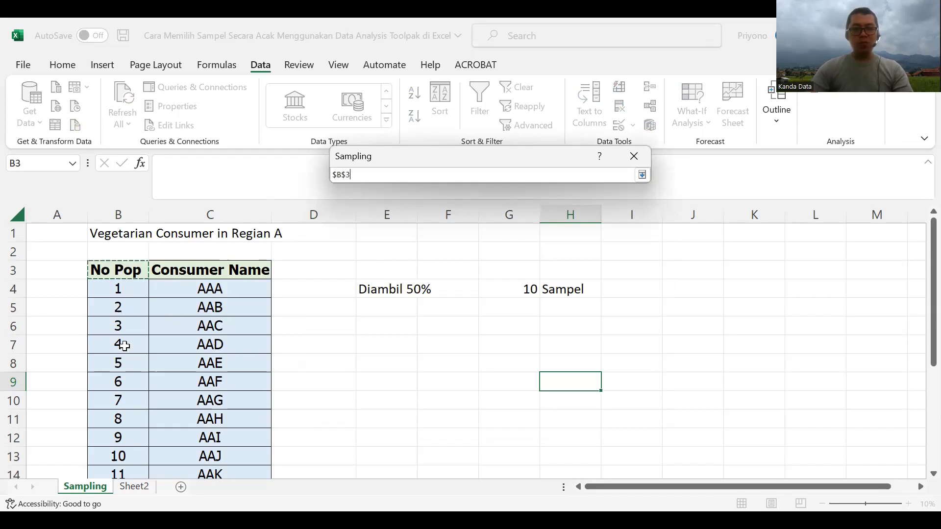
left_click_drag(120, 436, 122, 473)
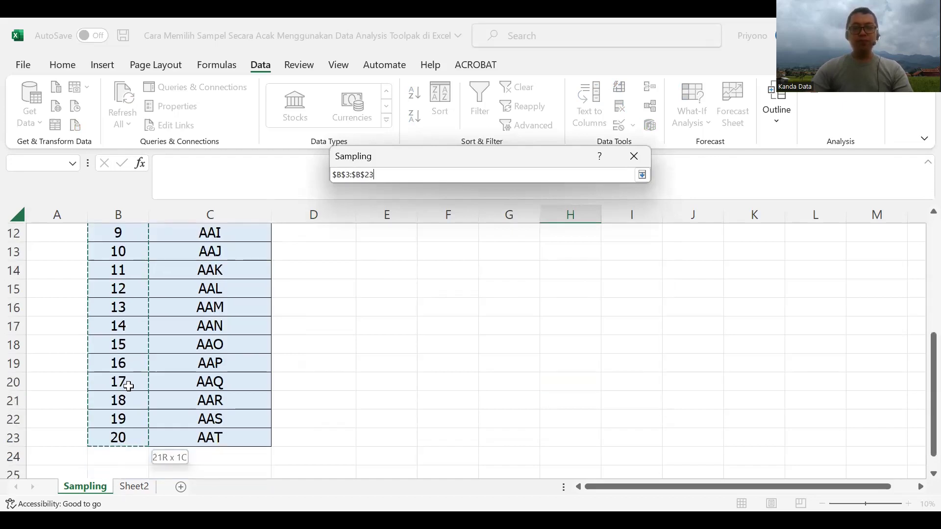
scroll(147, 380, "up", 4)
left_click(642, 175)
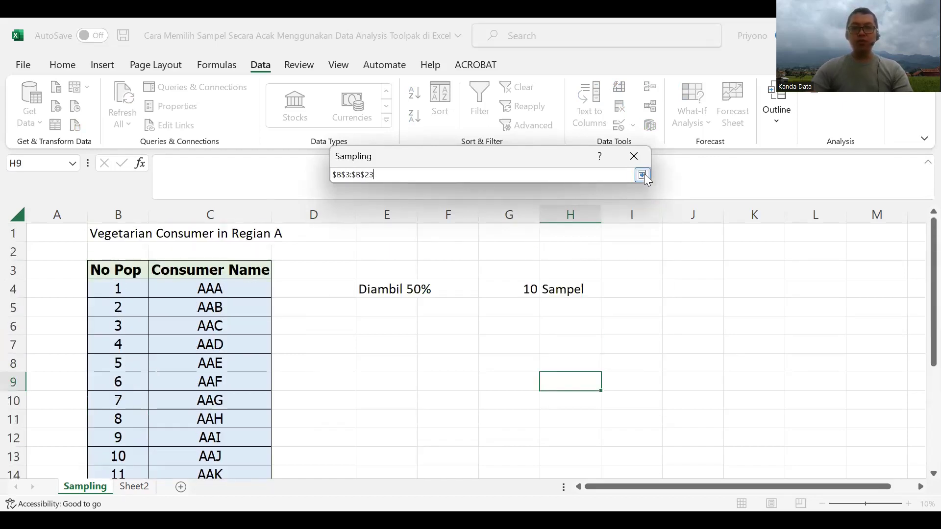
left_click(348, 210)
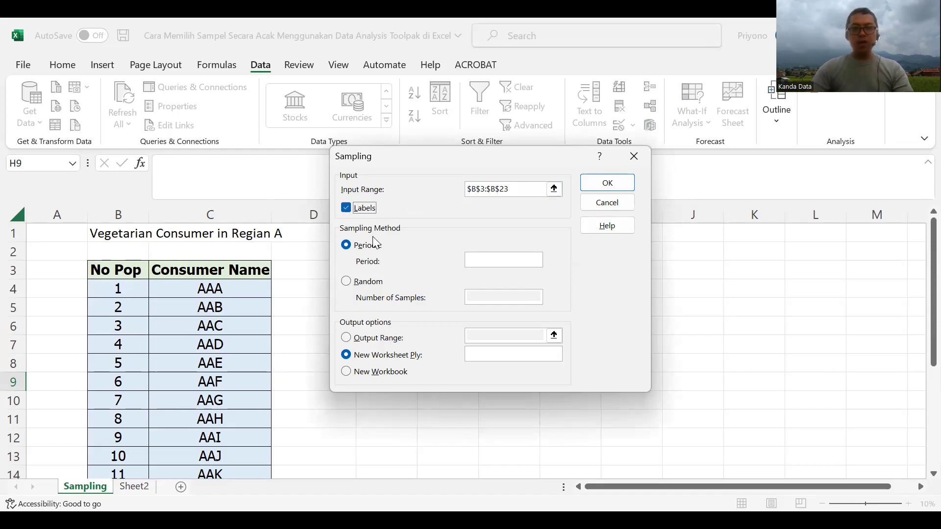
- Choose Random sampling of 10 with output range $E$7, and run it to fill E7:E16
left_click(352, 282)
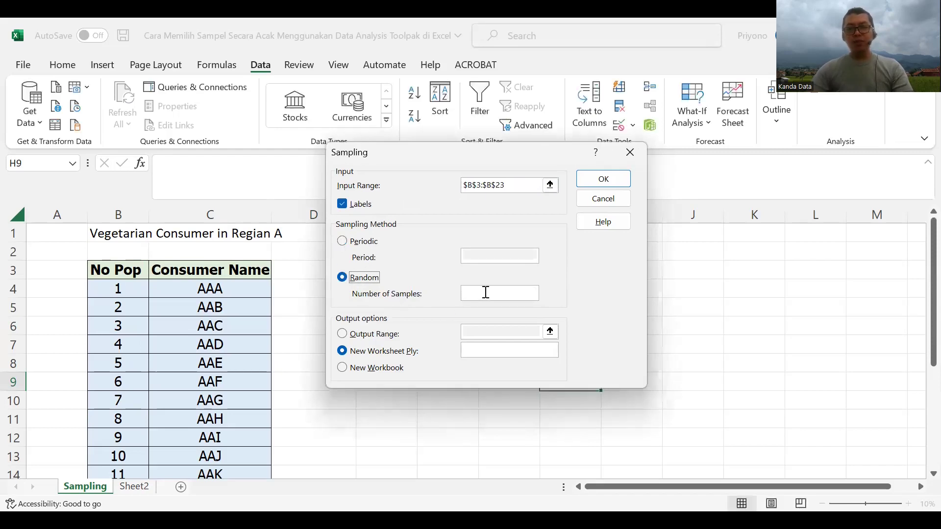
left_click(486, 293)
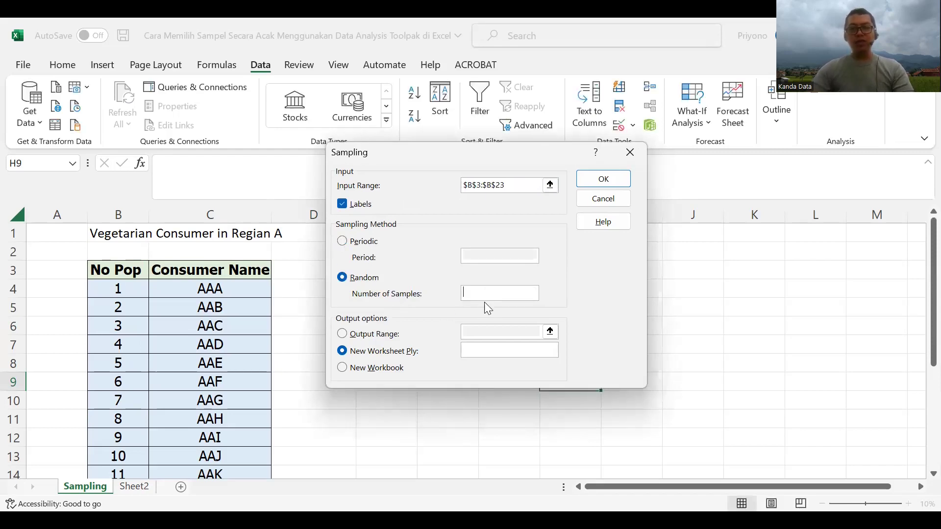
type("10")
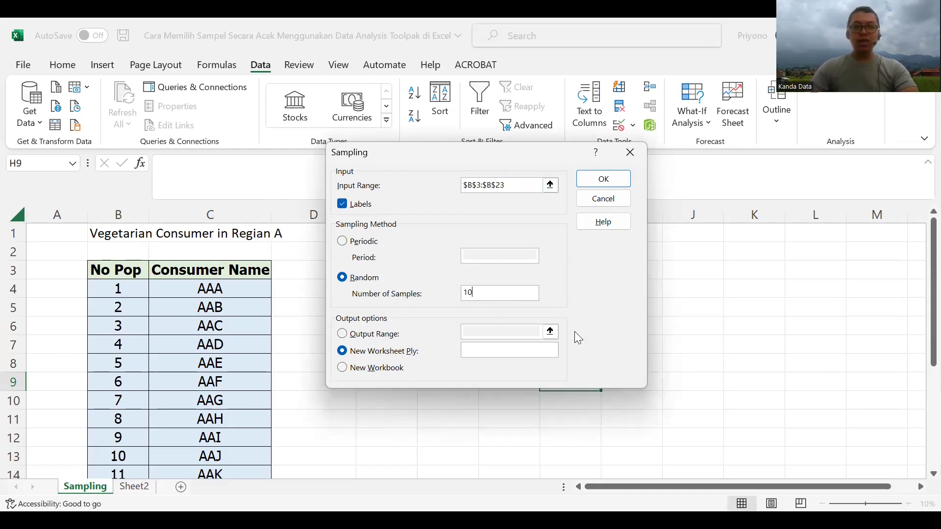
left_click_drag(477, 152, 554, 344)
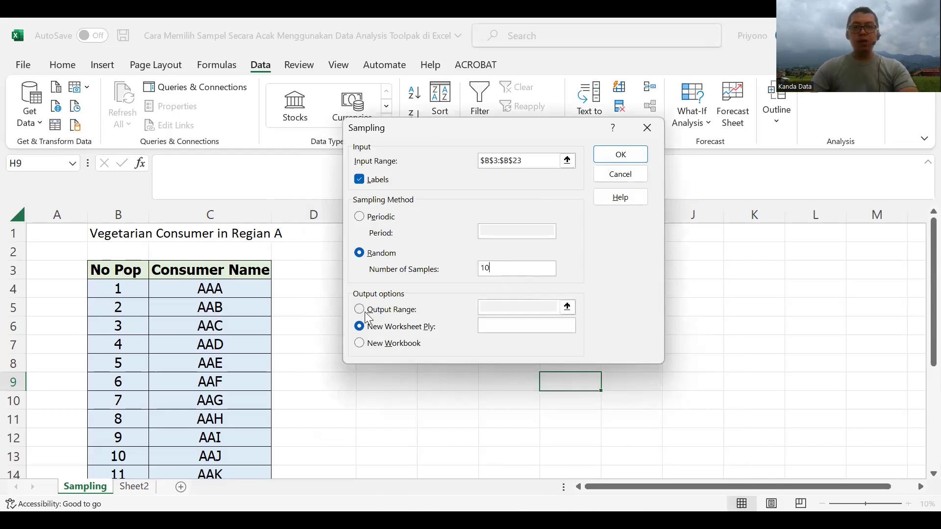
left_click(365, 314)
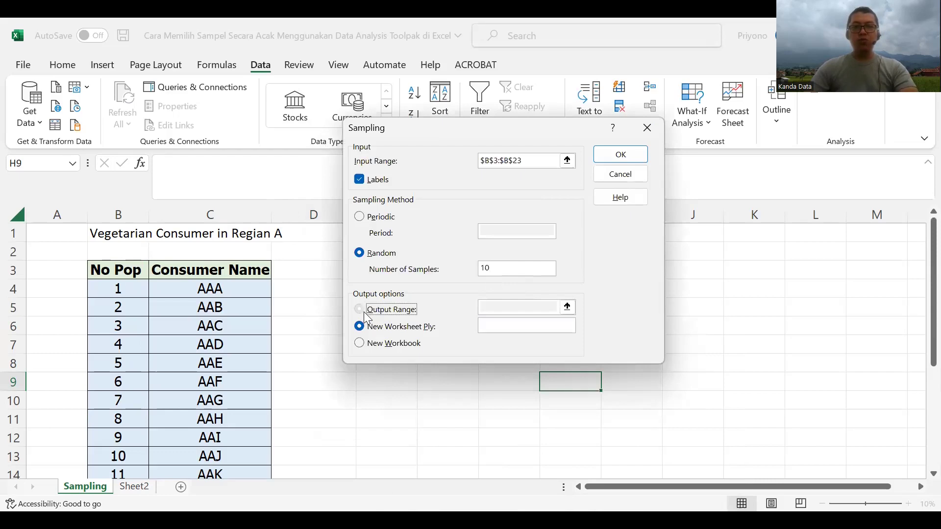
left_click(564, 305)
scroll(475, 343, "down", 1)
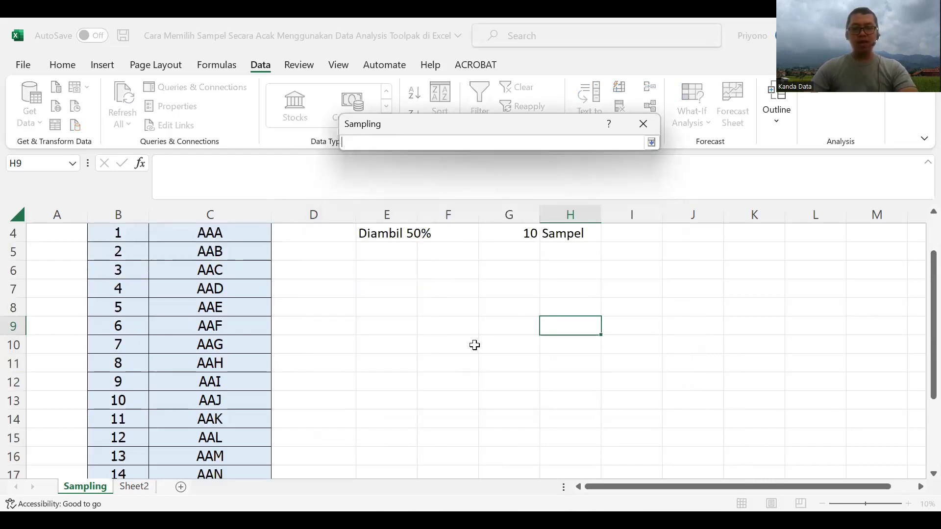
left_click(401, 289)
scroll(417, 290, "up", 1)
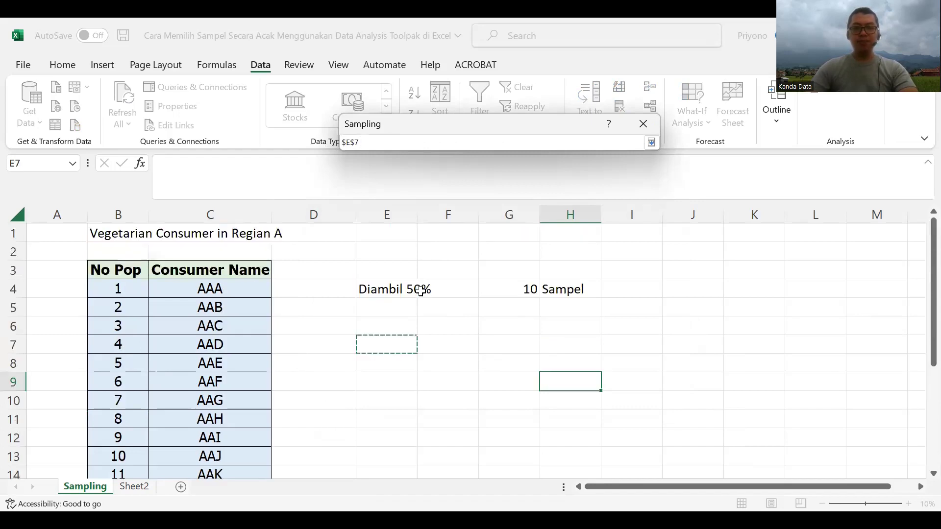
left_click(651, 142)
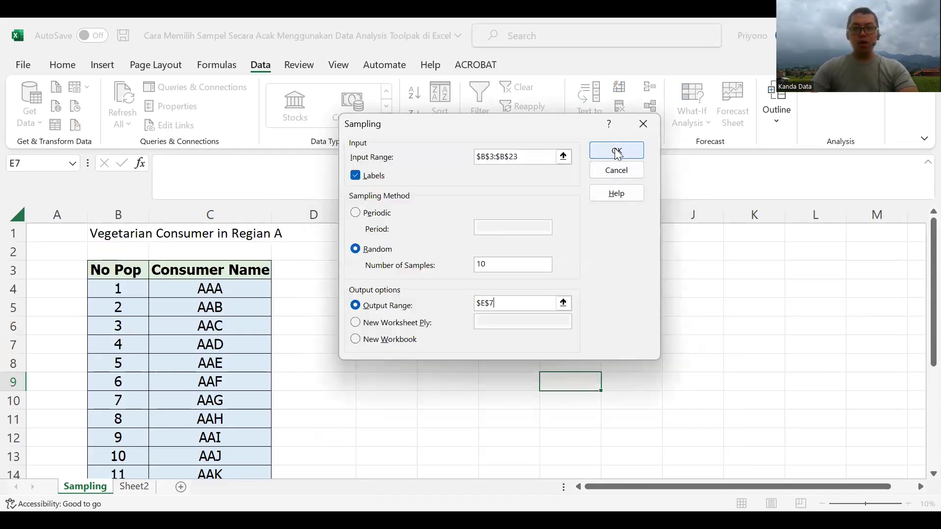
left_click(617, 154)
- Type the heading 'No Popo' in cell E6
scroll(415, 302, "down", 1)
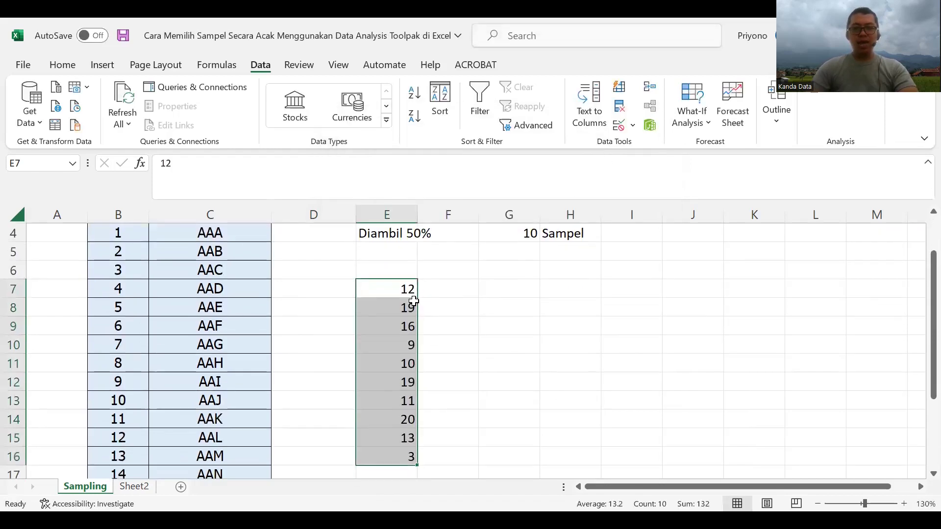
scroll(412, 299, "up", 1)
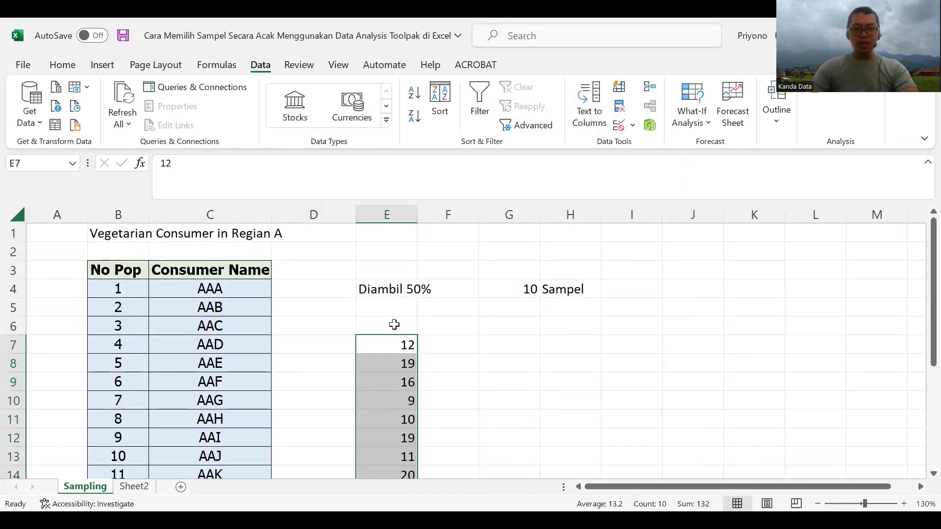
left_click(394, 325)
type("No")
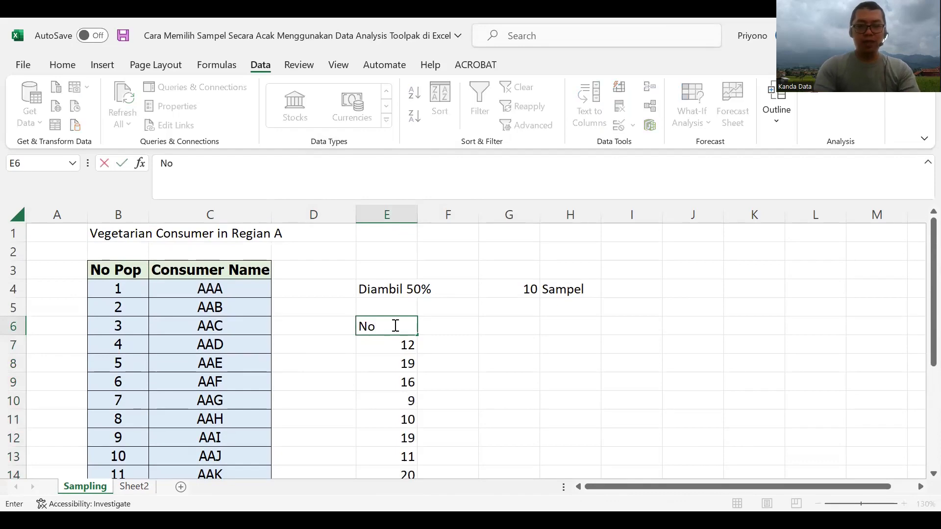
type(" Popo")
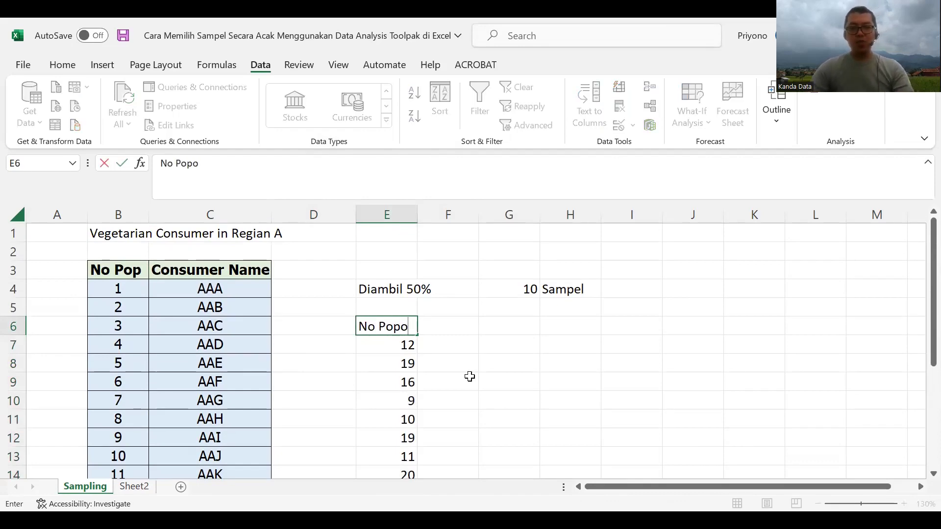
left_click(470, 377)
- Check the sampled numbers against the list: 12 is AAL, 19 is AAS, 3 is AAC
scroll(469, 375, "down", 1)
scroll(441, 368, "up", 1)
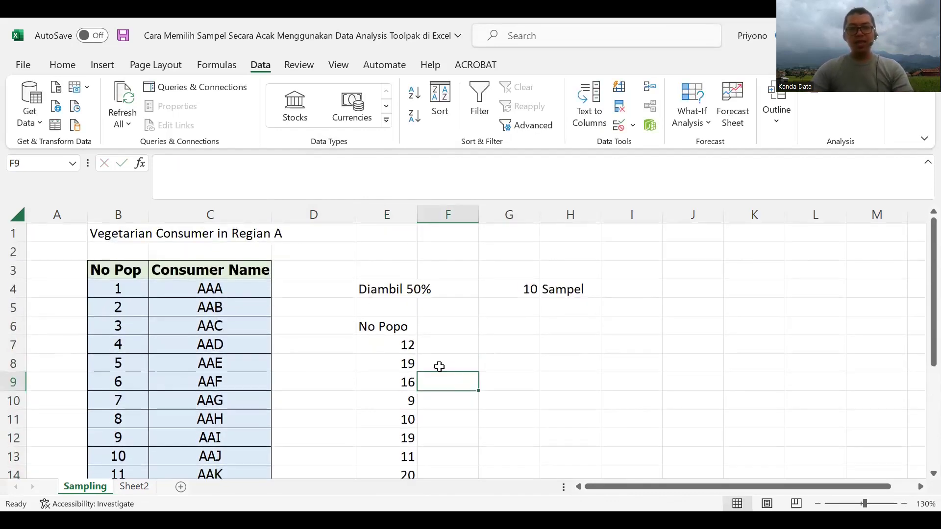
scroll(431, 363, "down", 2)
scroll(402, 338, "up", 1)
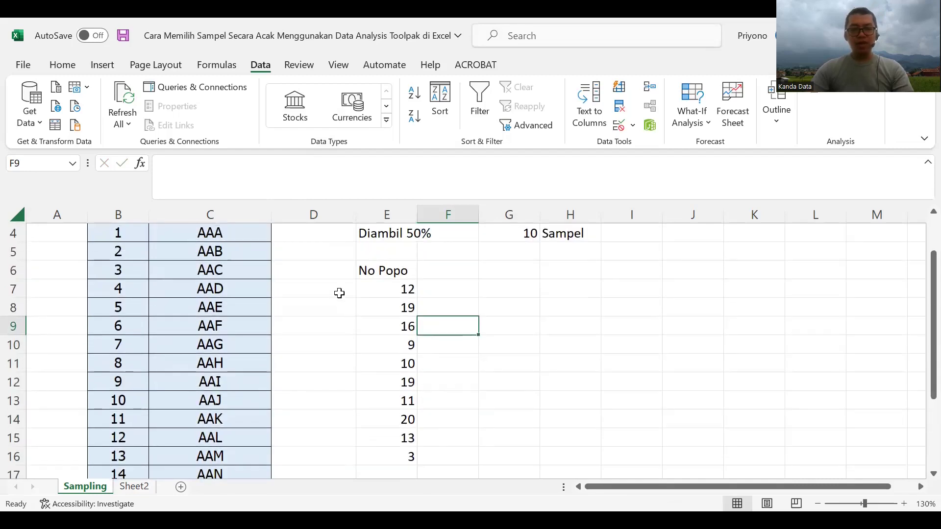
left_click_drag(394, 291, 397, 456)
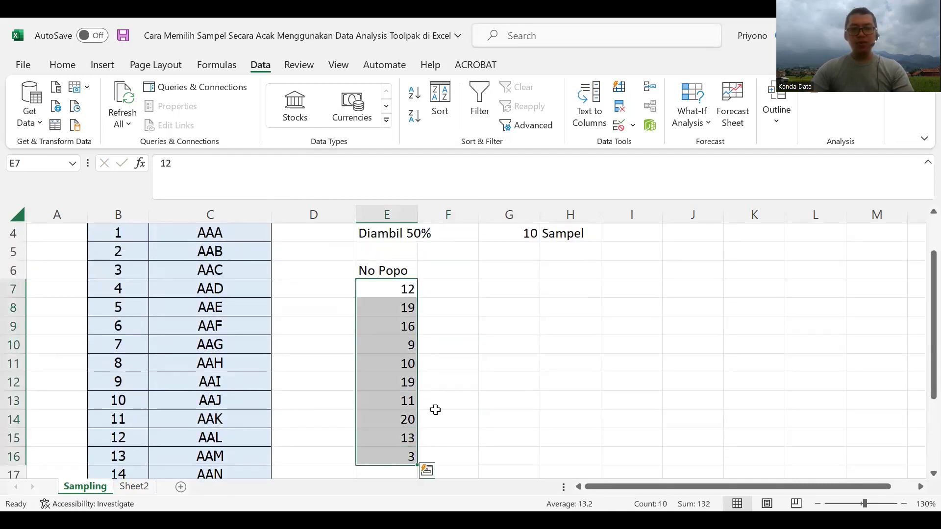
scroll(384, 357, "up", 1)
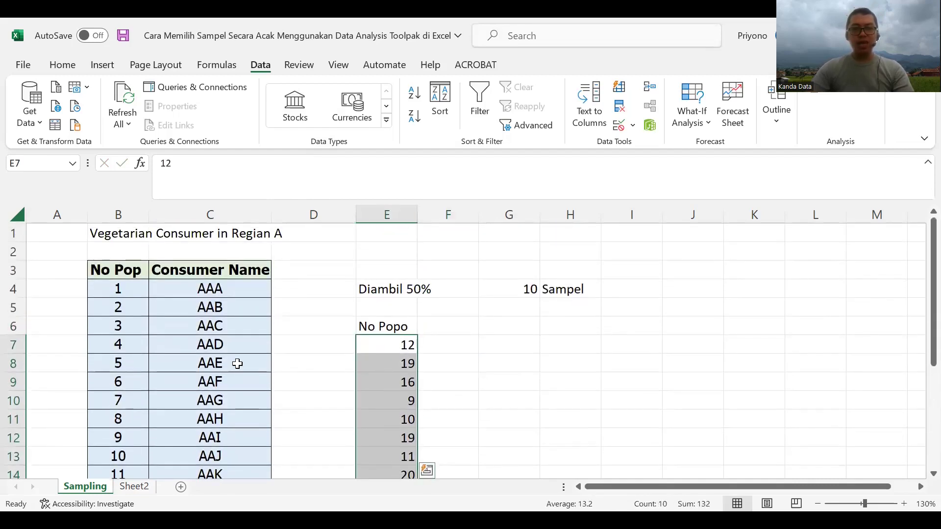
scroll(205, 387, "down", 3)
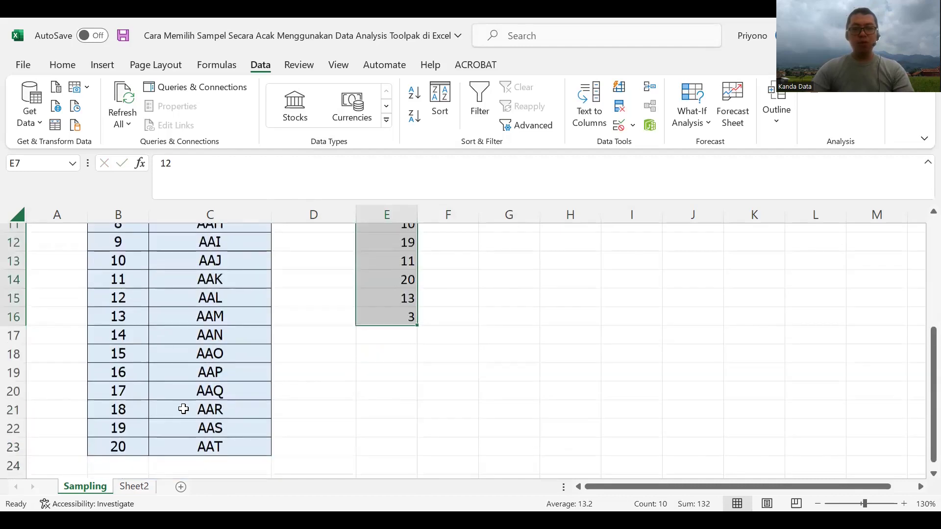
scroll(184, 409, "up", 3)
left_click(394, 308)
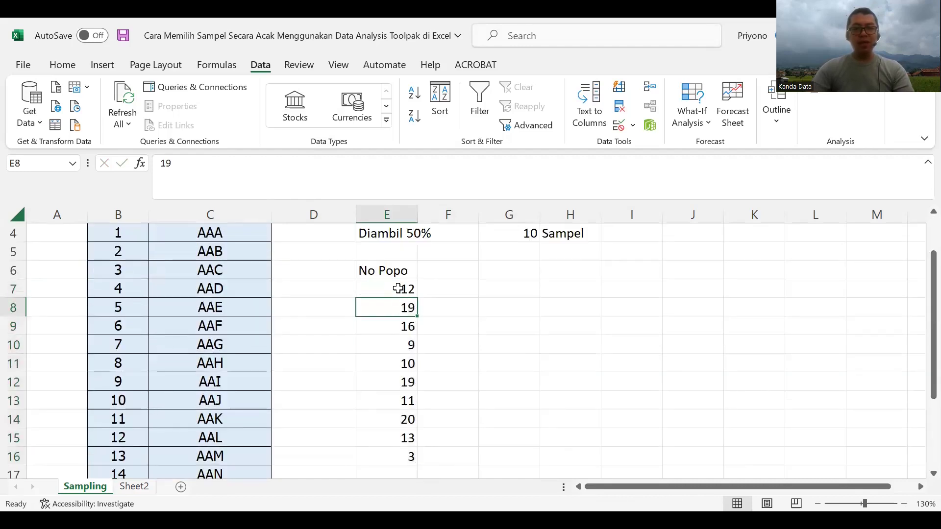
left_click(398, 289)
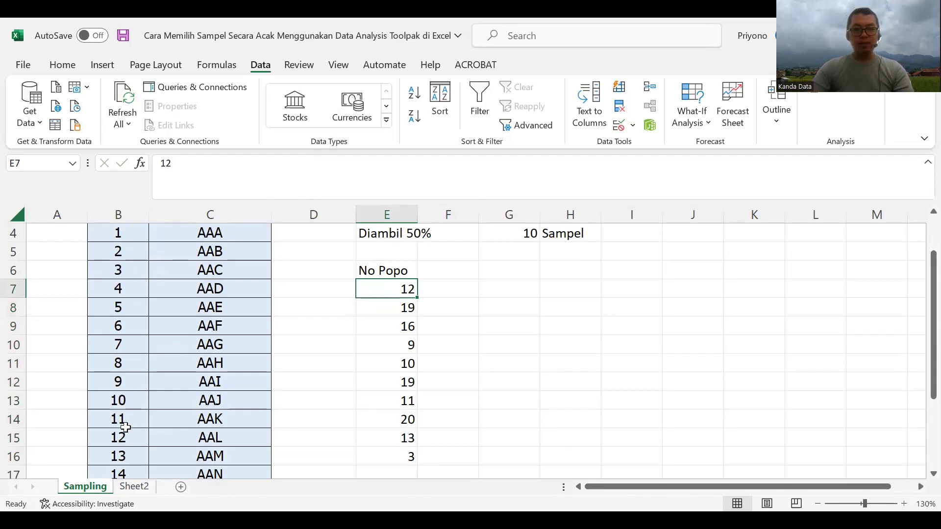
left_click(120, 442)
left_click(201, 445)
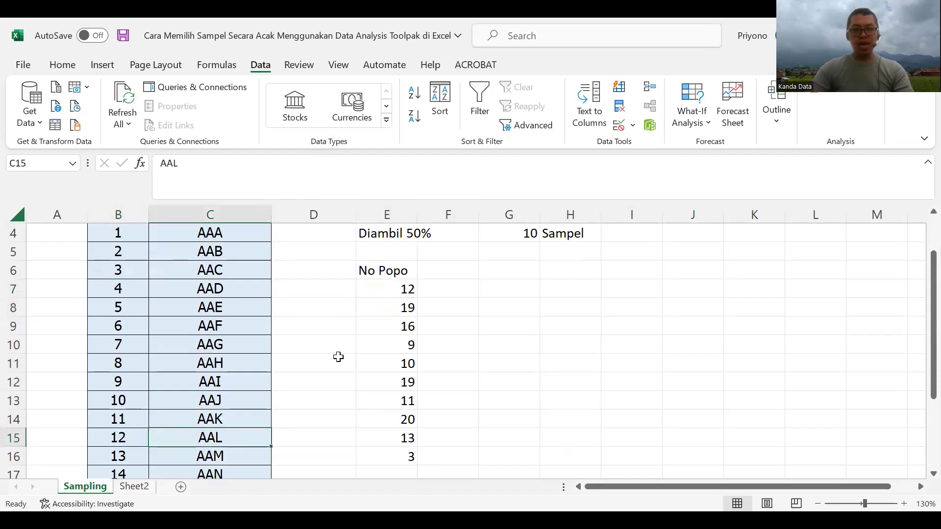
left_click(399, 305)
scroll(244, 395, "down", 2)
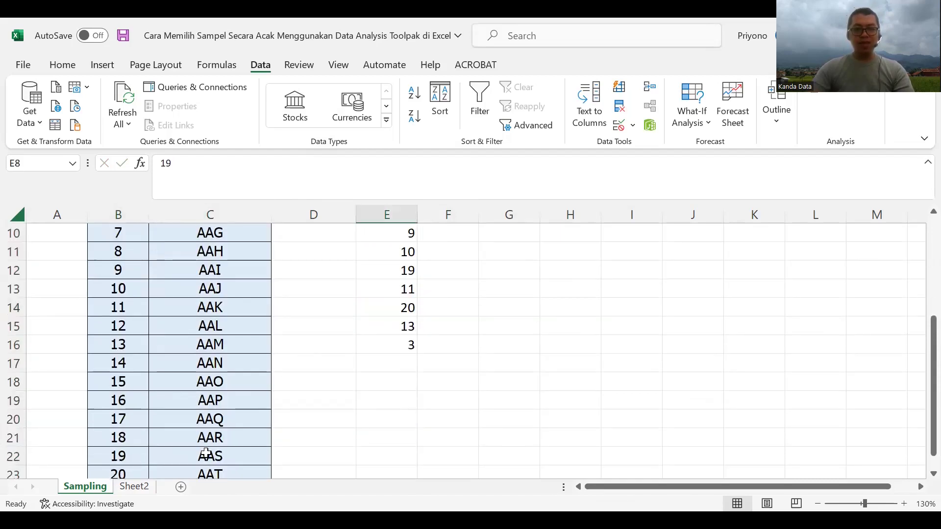
left_click(235, 449)
scroll(289, 397, "up", 1)
scroll(368, 319, "up", 2)
scroll(366, 321, "down", 2)
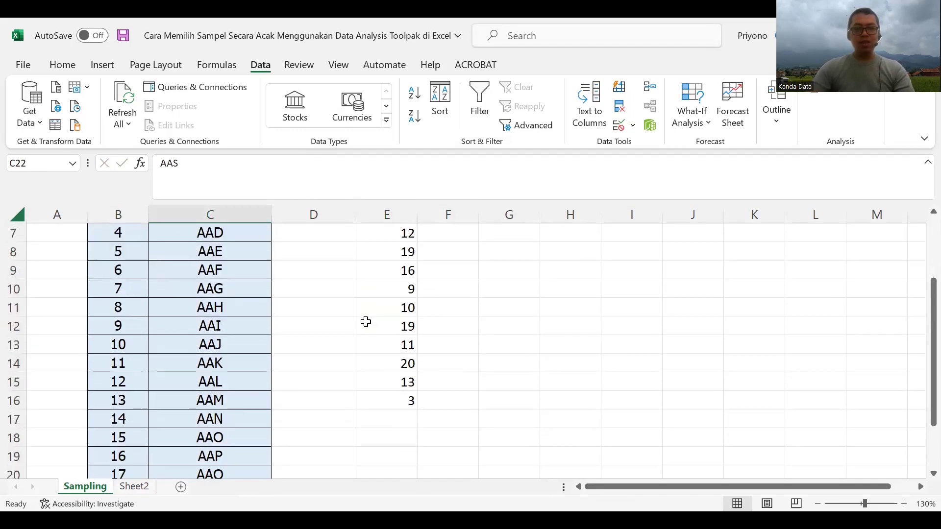
left_click(388, 394)
scroll(255, 343, "up", 2)
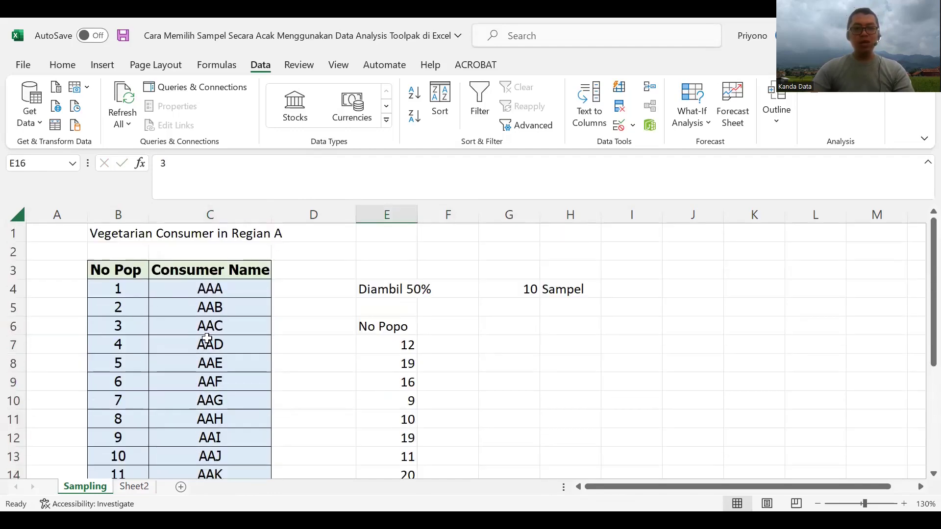
left_click(221, 327)
scroll(408, 313, "down", 2)
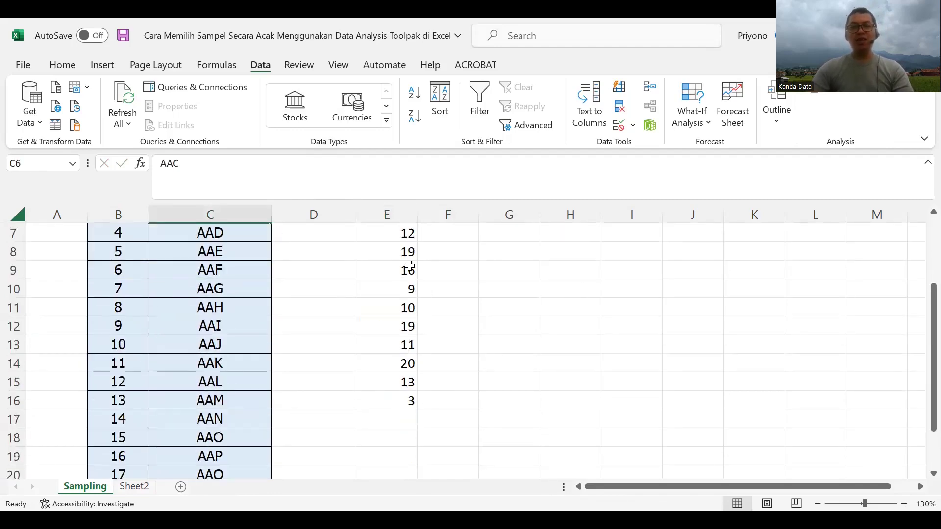
scroll(401, 270, "up", 1)
- Fill E6:E16, the No Popo heading and ten sampled numbers, with Yellow from Home's Fill Color
left_click_drag(401, 270, 393, 458)
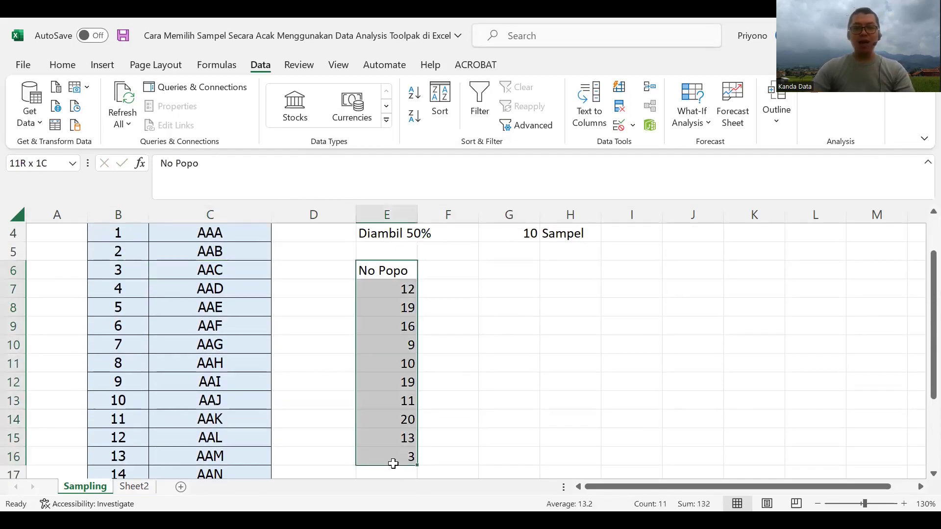
left_click(64, 66)
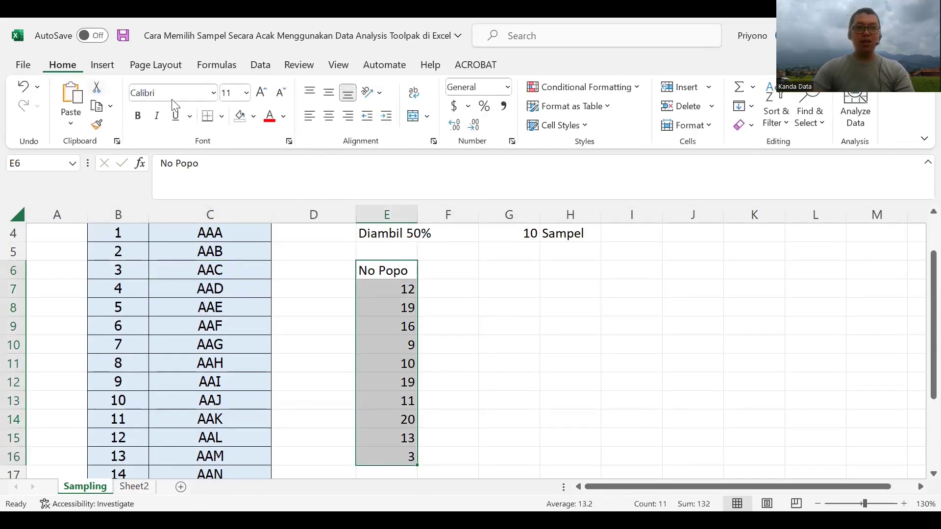
left_click(254, 116)
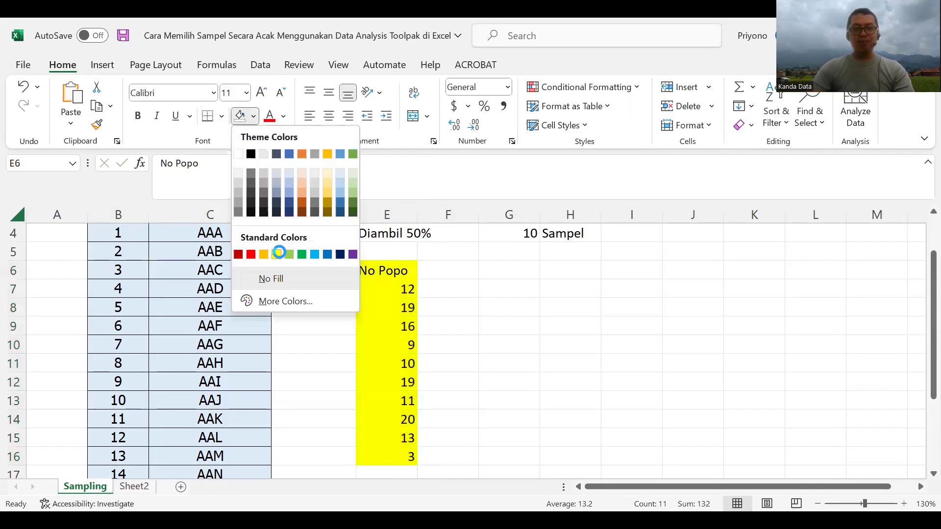
left_click(279, 255)
left_click(475, 324)
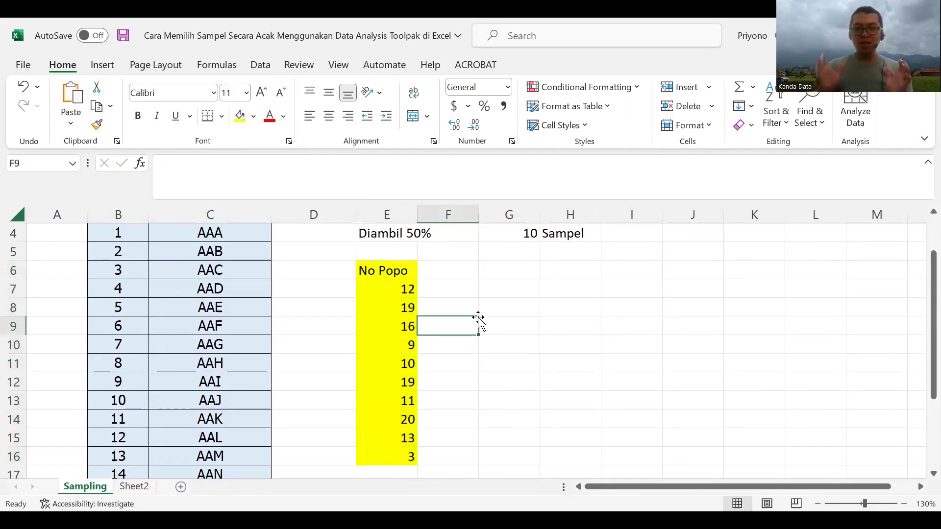